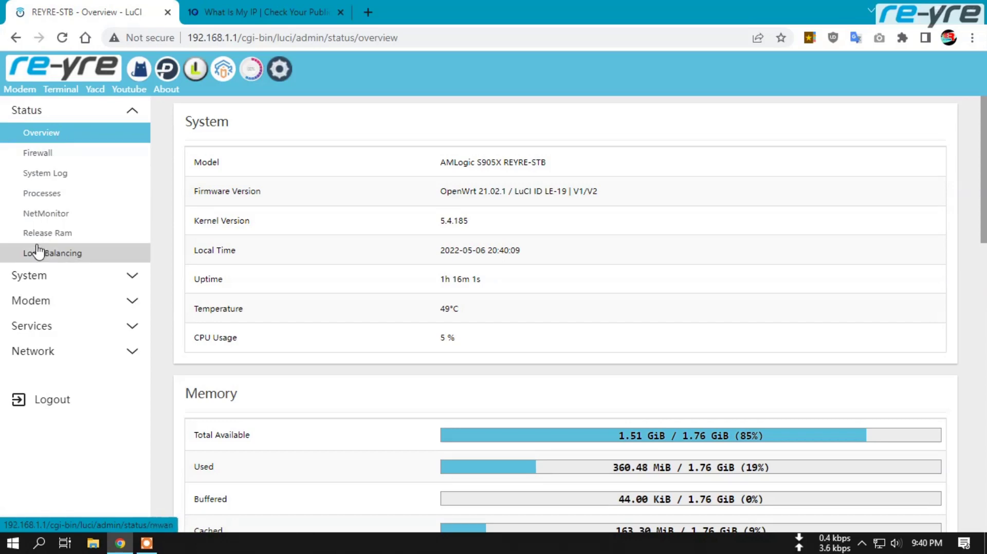
{"action": "left_click", "coordinate": [39, 278]}
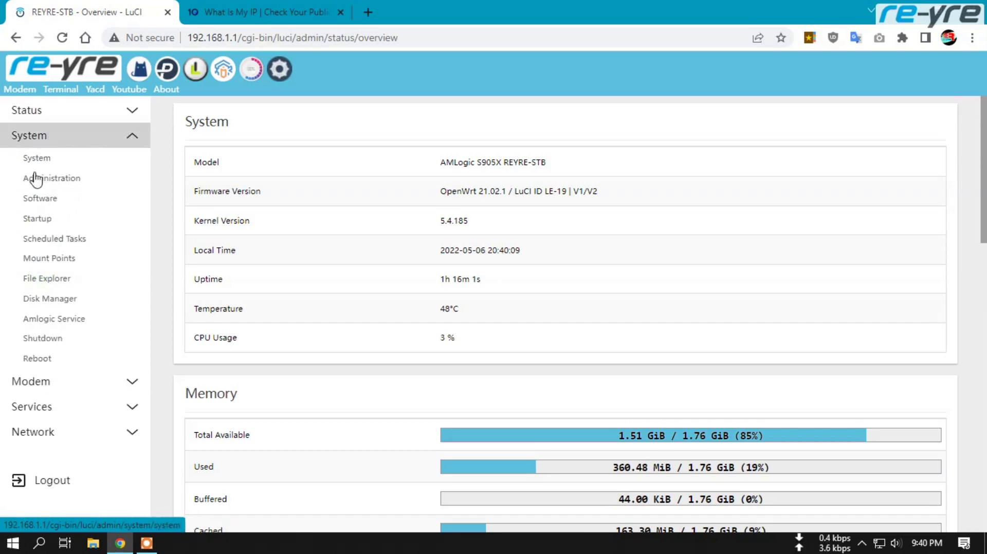
{"action": "left_click", "coordinate": [23, 383]}
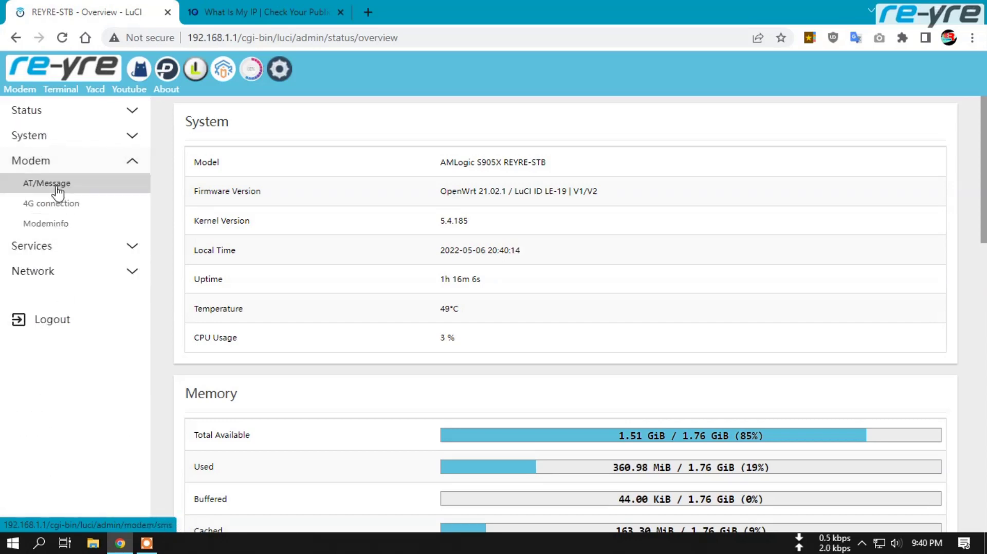
{"action": "left_click", "coordinate": [50, 249]}
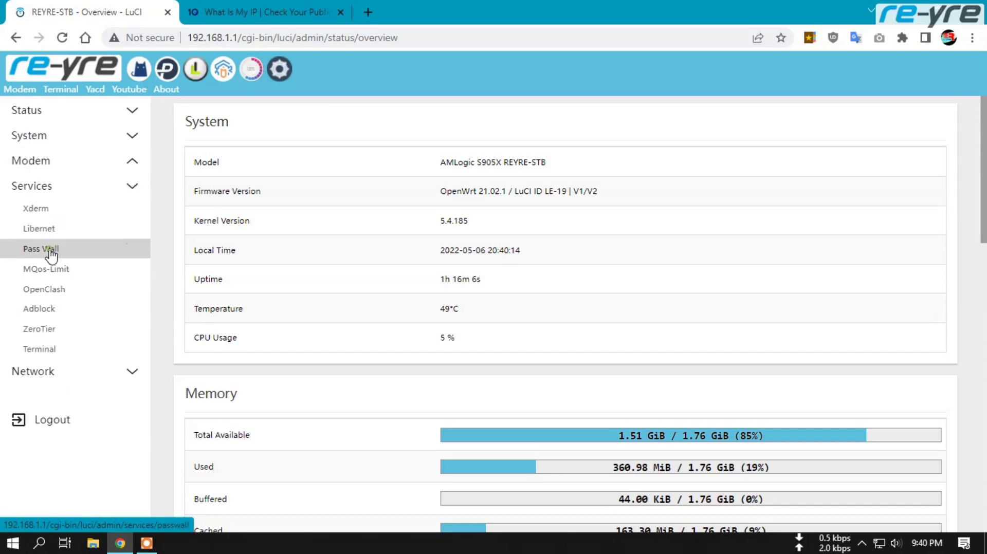
{"action": "left_click", "coordinate": [43, 371]}
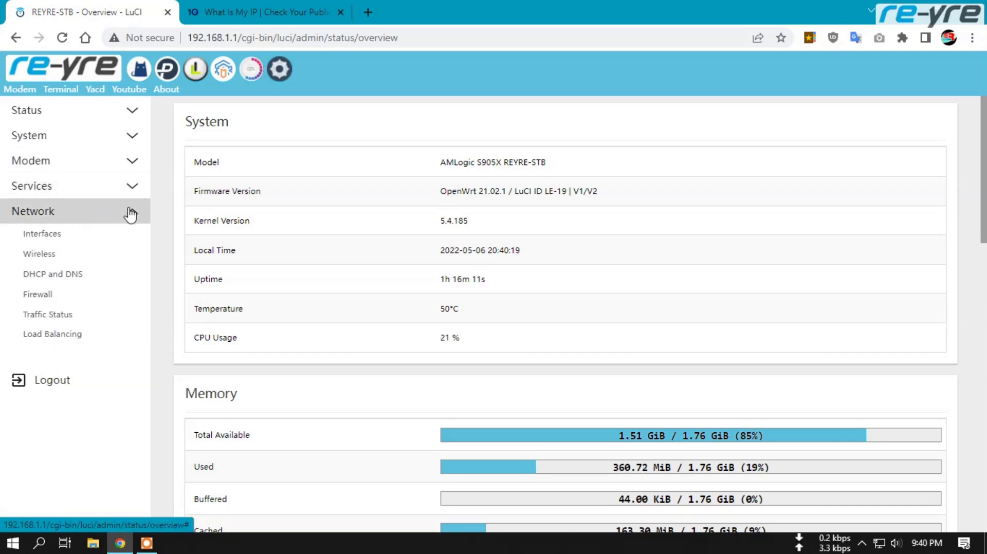
{"action": "left_click", "coordinate": [59, 109]}
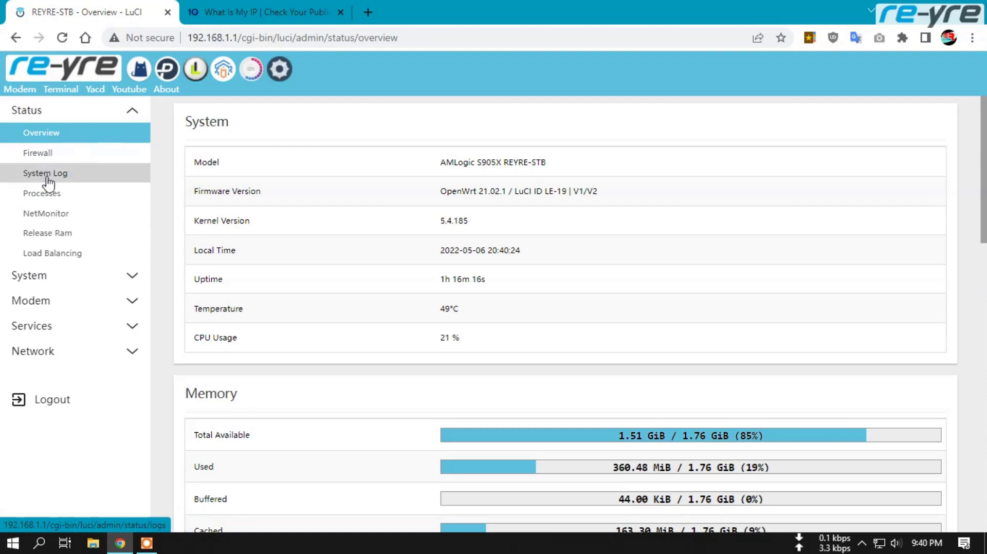
Review the router's File Explorer, Amlogic Service and Disk Manager system pages
{"action": "left_click", "coordinate": [41, 276]}
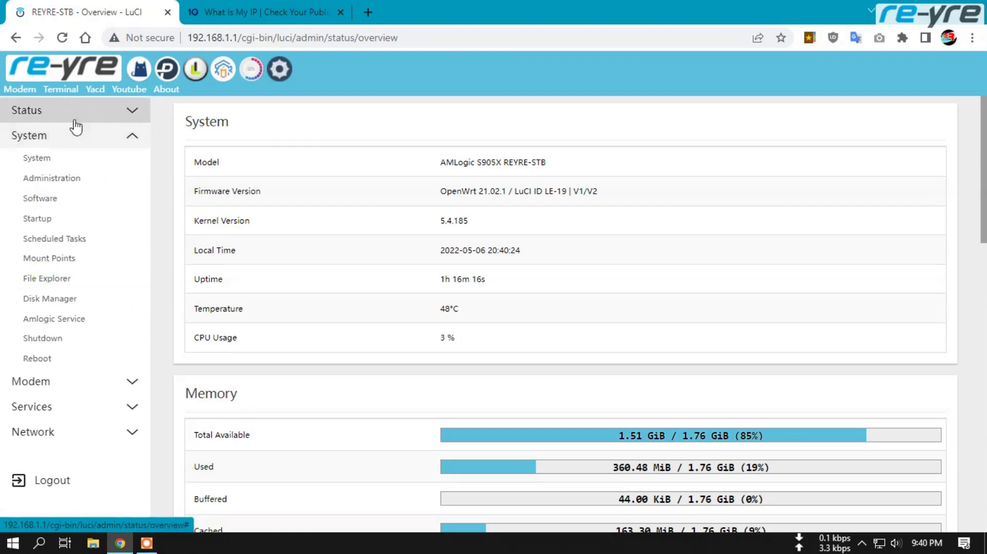
{"action": "left_click", "coordinate": [59, 283]}
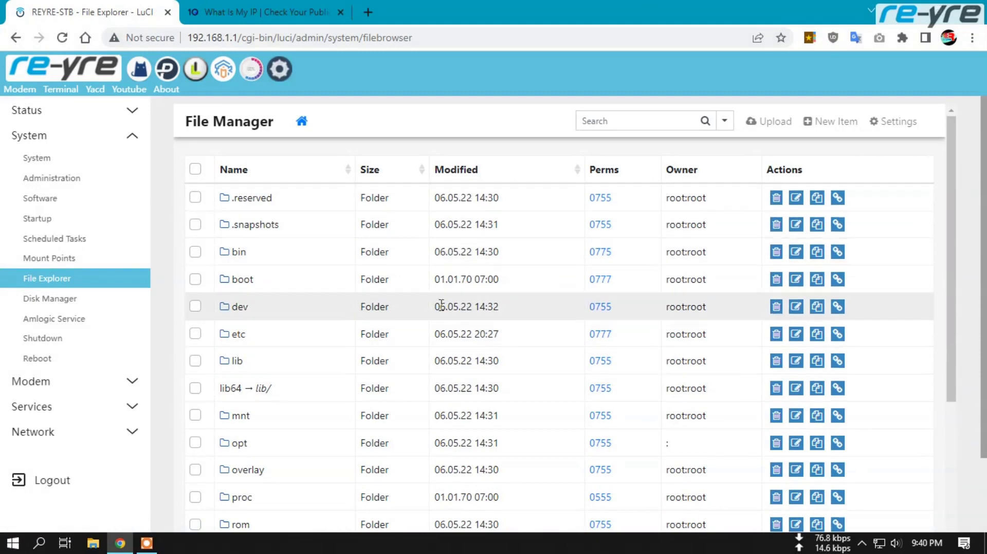
{"action": "left_click", "coordinate": [55, 321]}
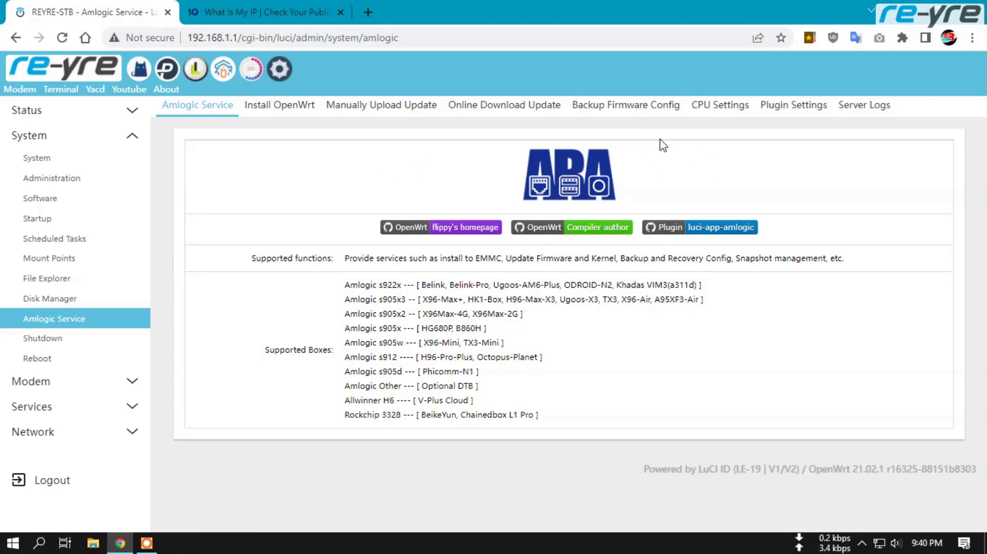
{"action": "left_click", "coordinate": [50, 299]}
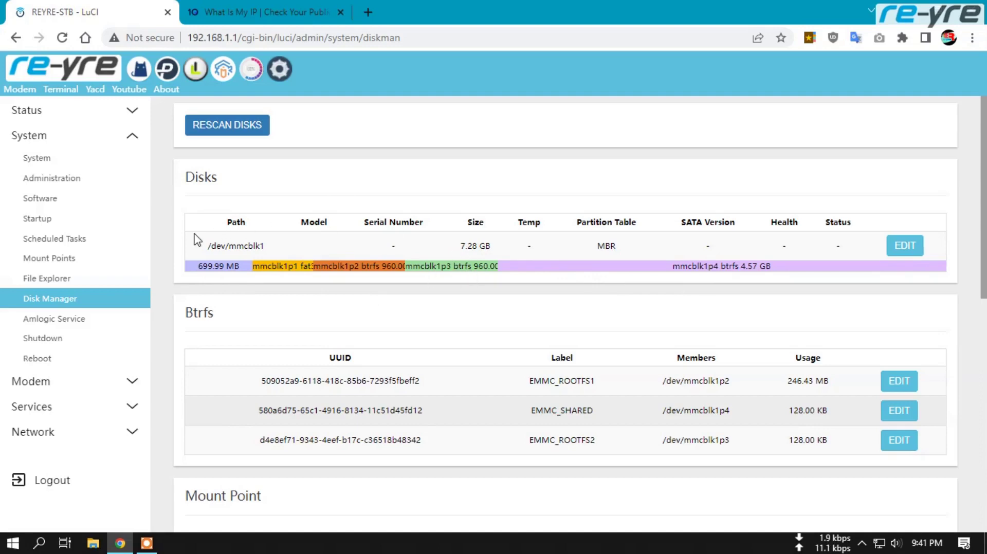
Review the modem's AT/Message, 4G connection and Modeminfo pages, including the interface choices in the 4G configuration
{"action": "left_click", "coordinate": [70, 381]}
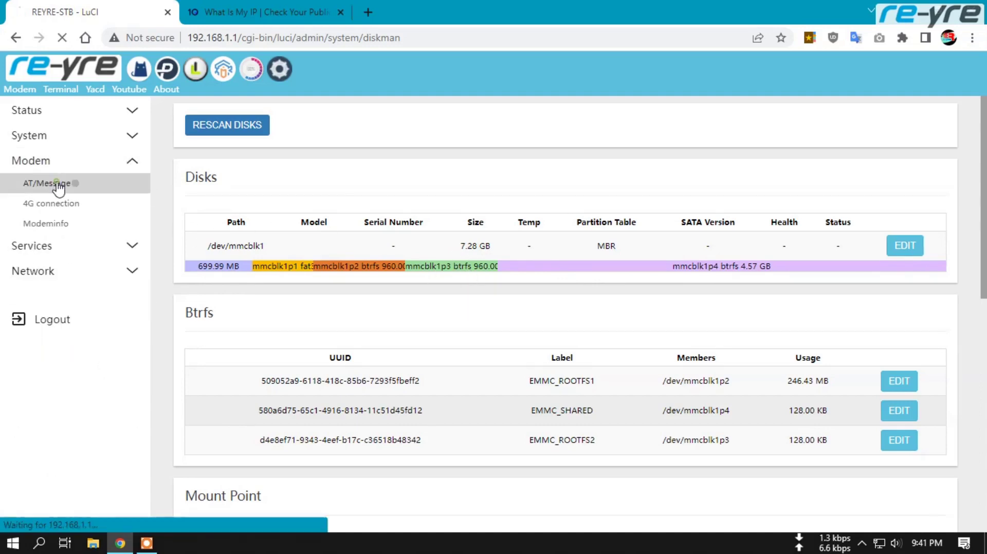
{"action": "left_click", "coordinate": [56, 185]}
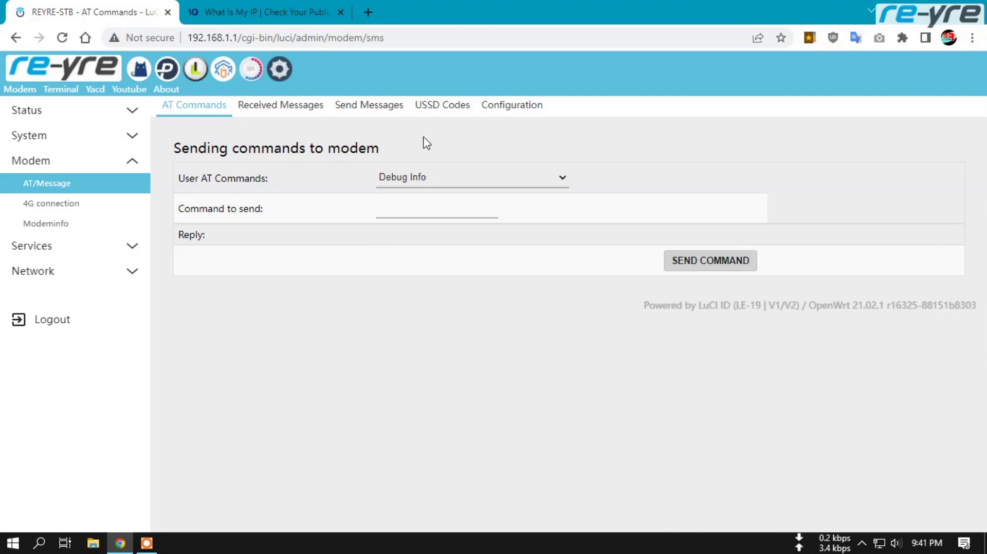
{"action": "left_click", "coordinate": [66, 206]}
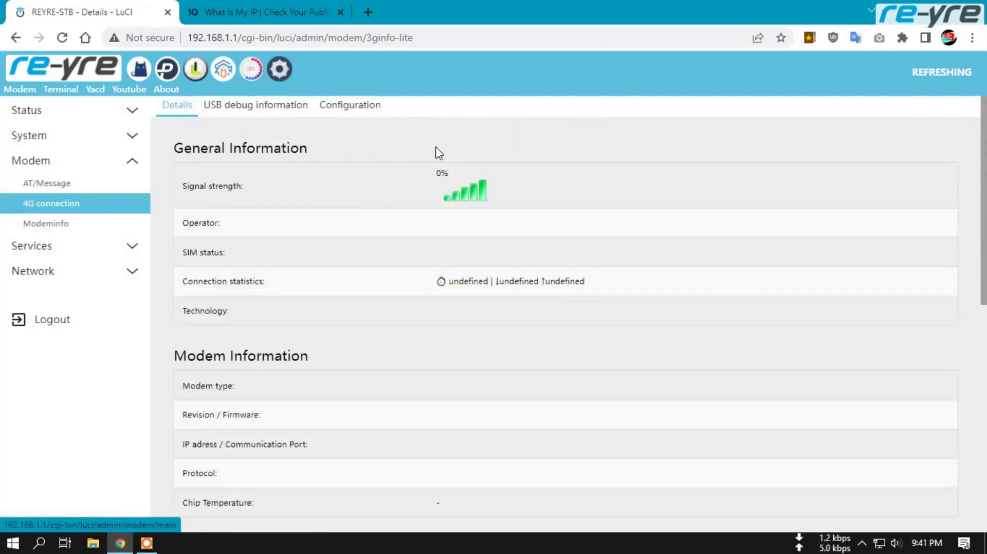
{"action": "left_click", "coordinate": [361, 107]}
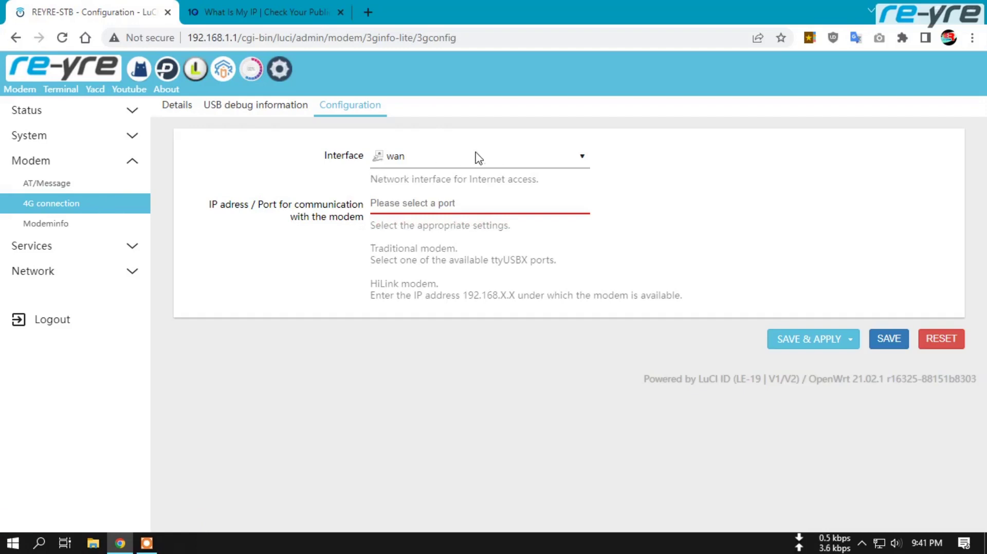
{"action": "left_click", "coordinate": [499, 161]}
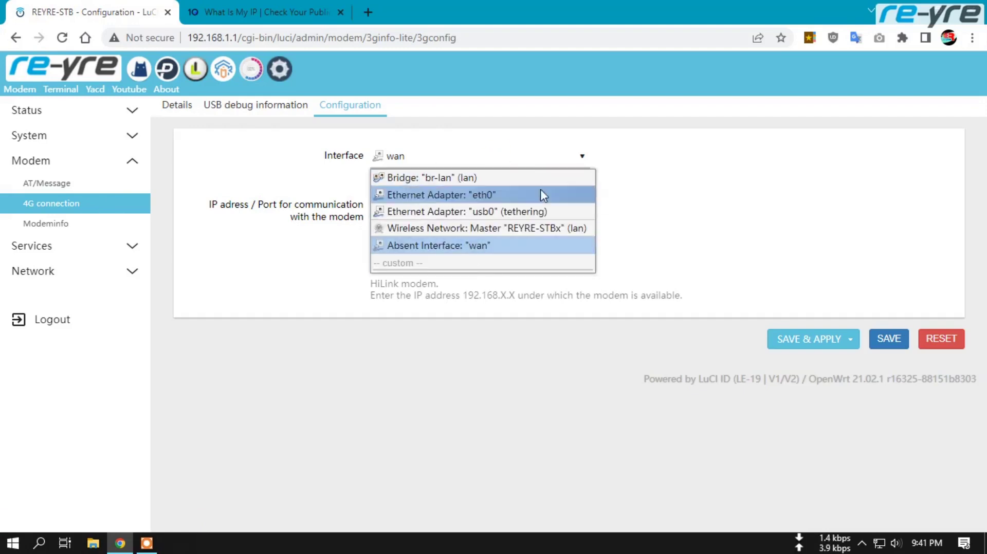
{"action": "left_click", "coordinate": [658, 149]}
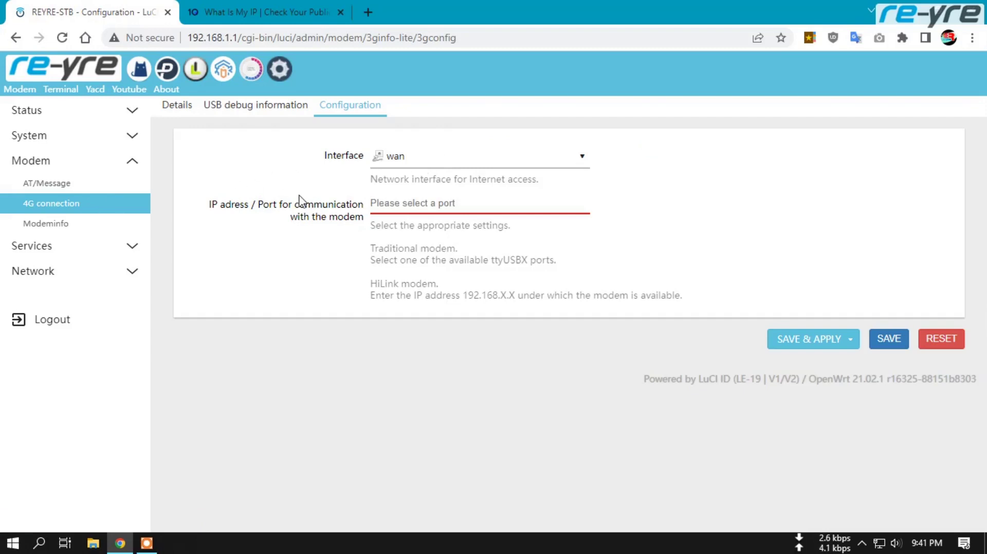
{"action": "left_click", "coordinate": [67, 224]}
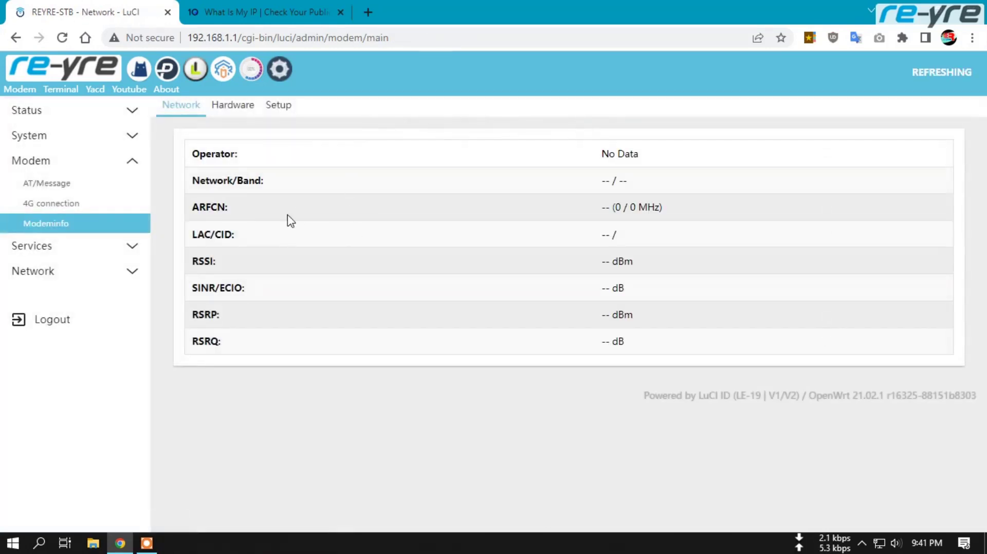
Review the basic settings of the Pass Wall service and the MQos-Limit speed limit settings
{"action": "left_click", "coordinate": [66, 247]}
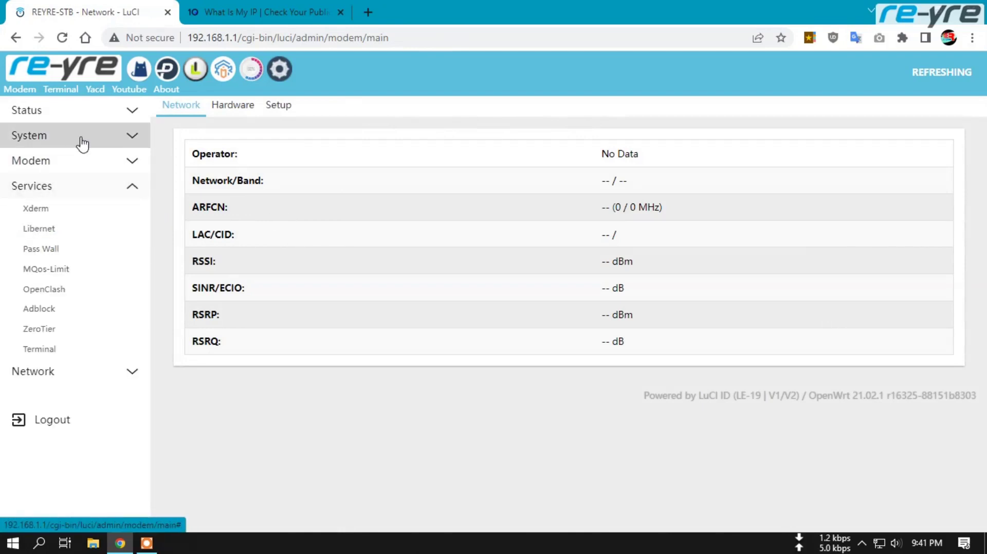
{"action": "left_click", "coordinate": [62, 250]}
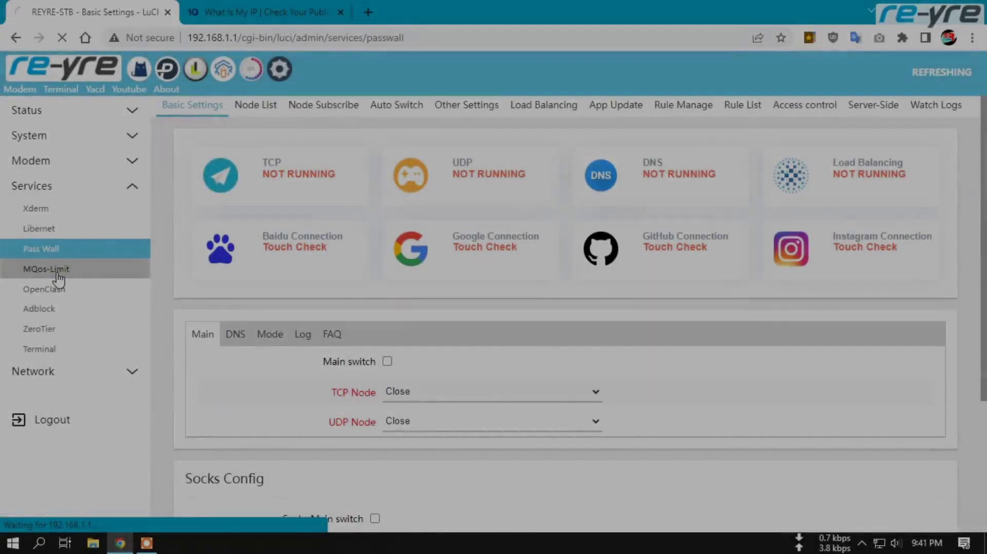
{"action": "left_click", "coordinate": [60, 278]}
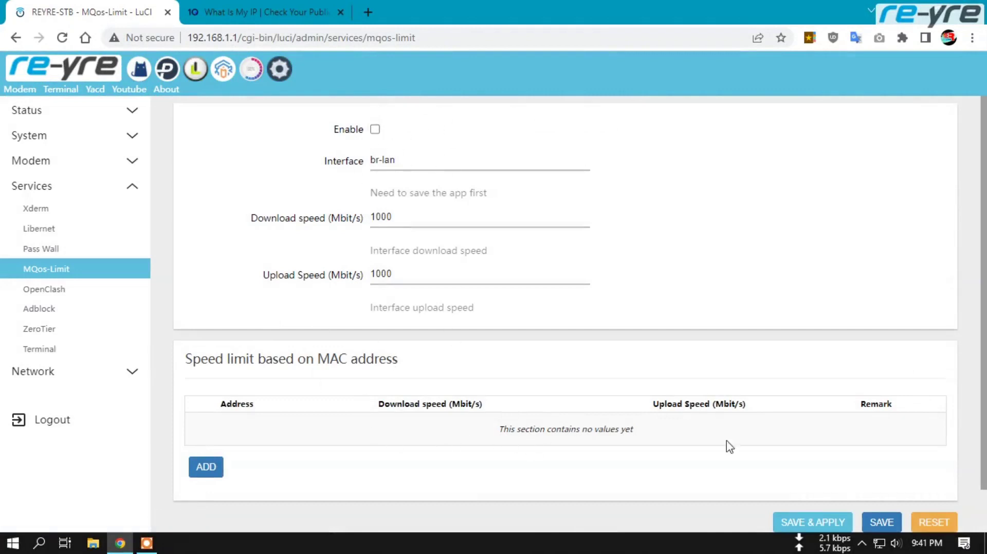
Examine the system's startup init scripts to see which services are enabled or disabled
{"action": "left_click", "coordinate": [68, 137]}
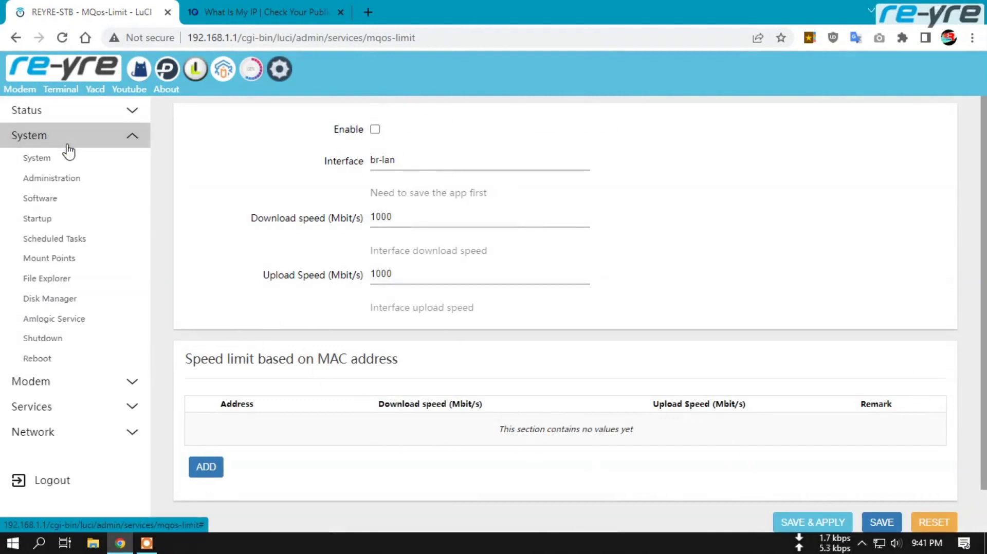
{"action": "left_click", "coordinate": [57, 221]}
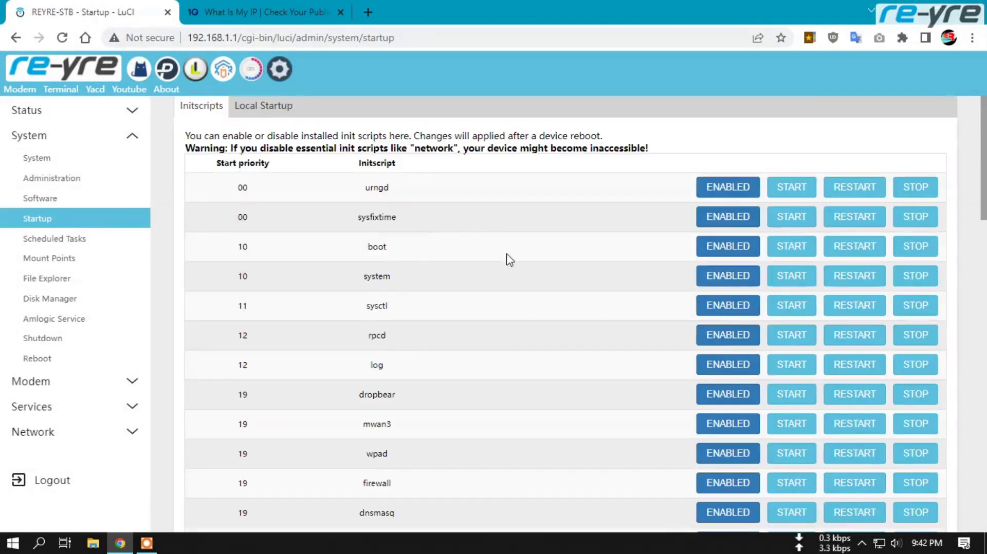
{"action": "scroll", "coordinate": [509, 259], "scroll_direction": "down", "scroll_amount": 20}
{"action": "scroll", "coordinate": [520, 259], "scroll_direction": "up", "scroll_amount": 2}
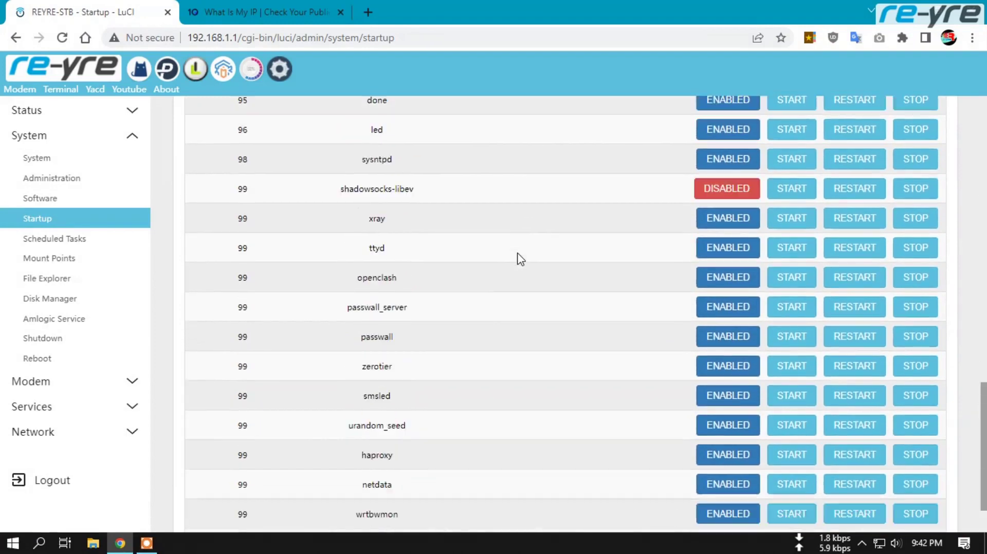
{"action": "scroll", "coordinate": [519, 259], "scroll_direction": "up", "scroll_amount": 2}
{"action": "scroll", "coordinate": [481, 252], "scroll_direction": "up", "scroll_amount": 5}
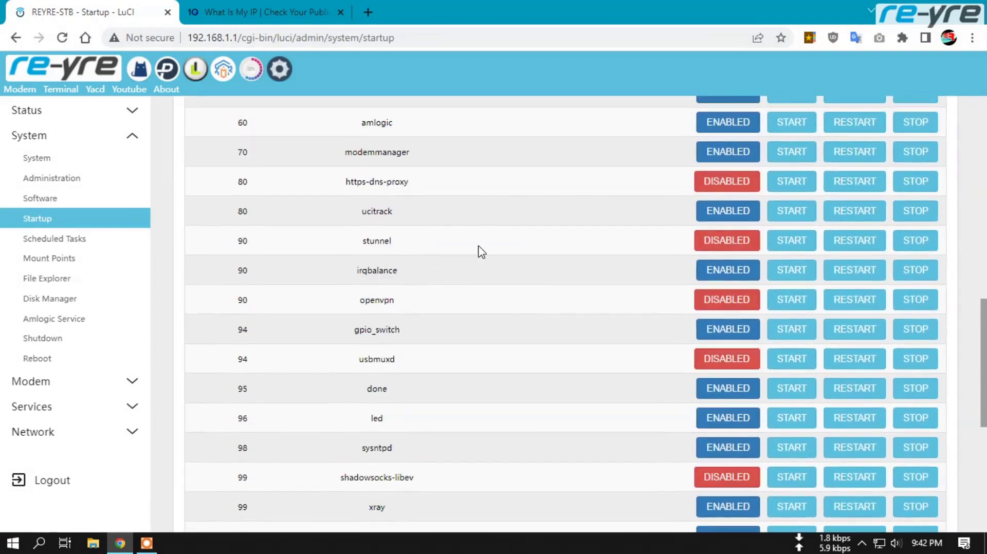
{"action": "scroll", "coordinate": [384, 190], "scroll_direction": "up", "scroll_amount": 3}
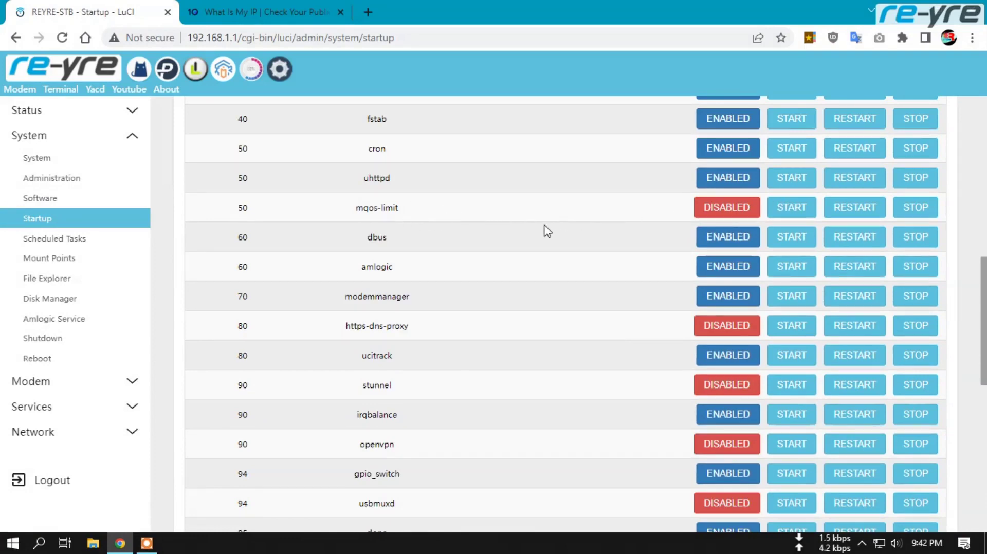
Review the OpenClash service overview, including its version, running status and active configuration
{"action": "left_click", "coordinate": [96, 408]}
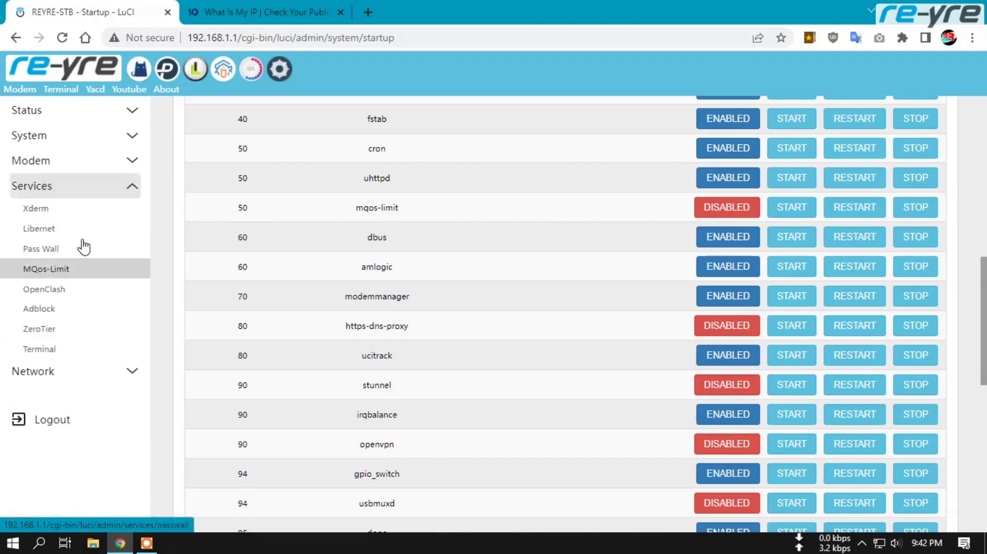
{"action": "left_click", "coordinate": [60, 291]}
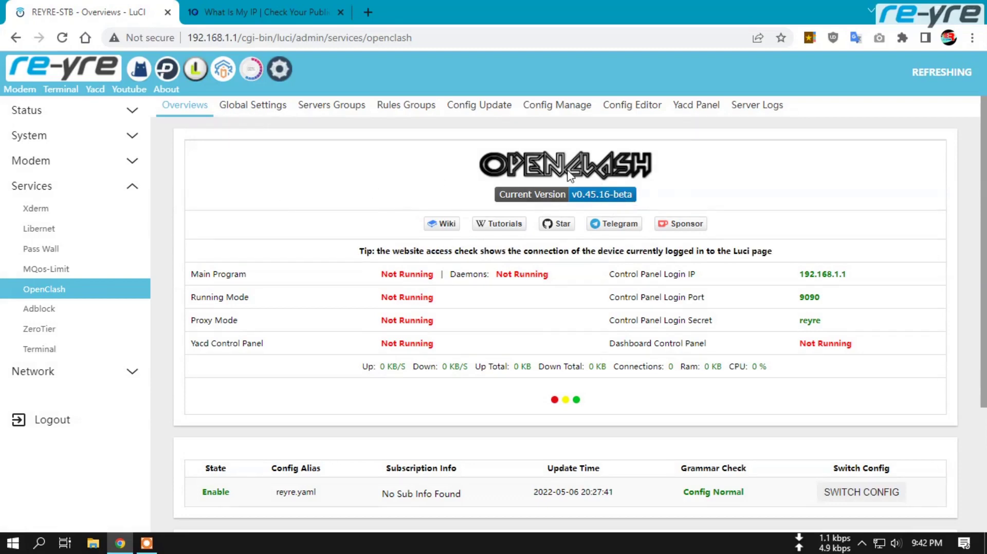
{"action": "scroll", "coordinate": [565, 319], "scroll_direction": "down", "scroll_amount": 3}
{"action": "scroll", "coordinate": [557, 273], "scroll_direction": "up", "scroll_amount": 3}
Look through the folders and files in OpenClash's Config Editor
{"action": "left_click", "coordinate": [636, 110]}
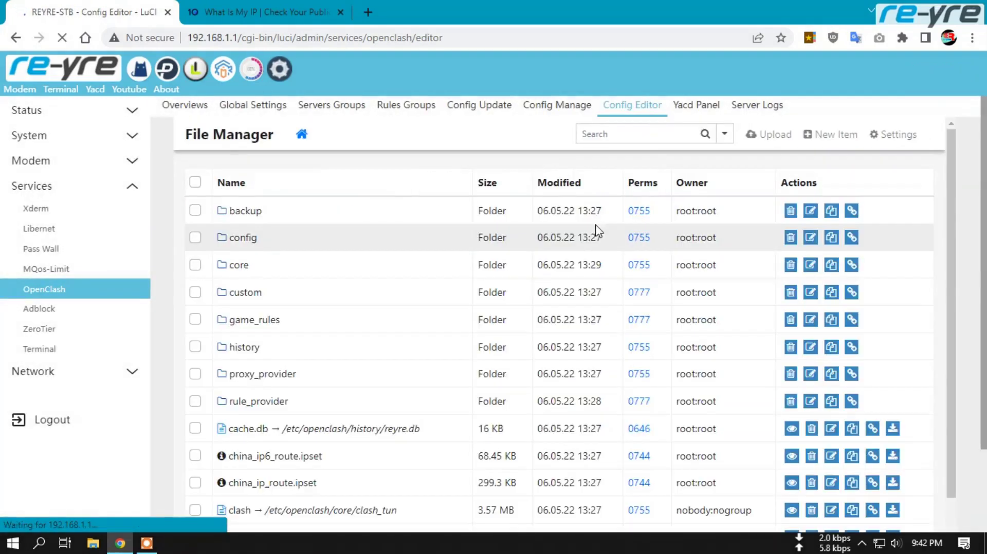
{"action": "scroll", "coordinate": [669, 350], "scroll_direction": "down", "scroll_amount": 2}
{"action": "scroll", "coordinate": [644, 355], "scroll_direction": "up", "scroll_amount": 2}
{"action": "scroll", "coordinate": [622, 335], "scroll_direction": "down", "scroll_amount": 2}
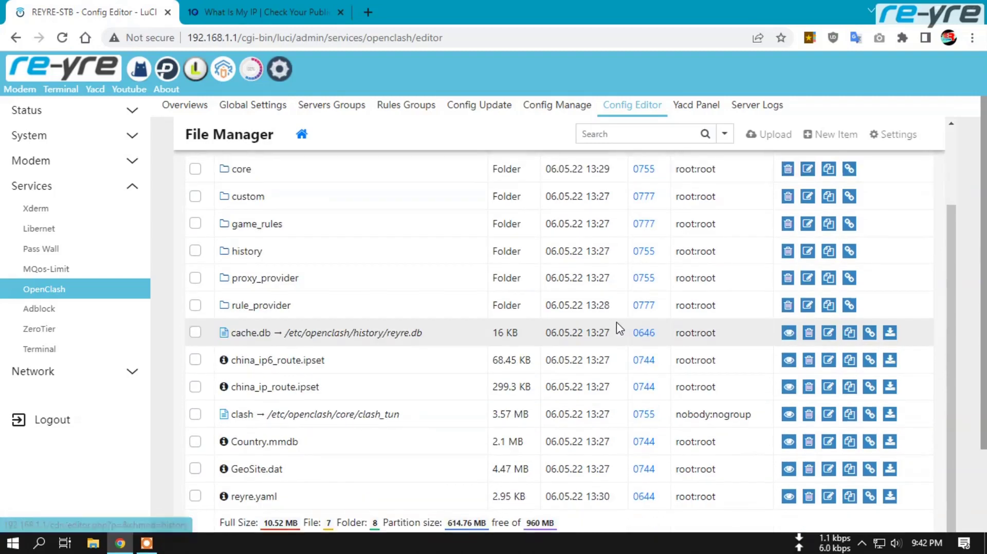
{"action": "scroll", "coordinate": [617, 329], "scroll_direction": "up", "scroll_amount": 2}
{"action": "scroll", "coordinate": [617, 329], "scroll_direction": "up", "scroll_amount": 1}
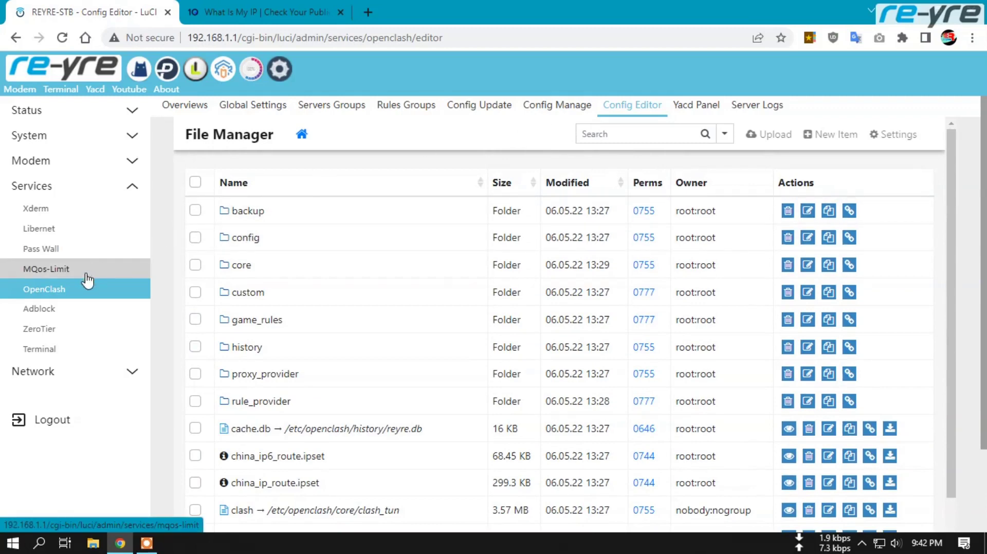
Review the ZeroTier base settings and return to the router's status overview
{"action": "left_click", "coordinate": [51, 331]}
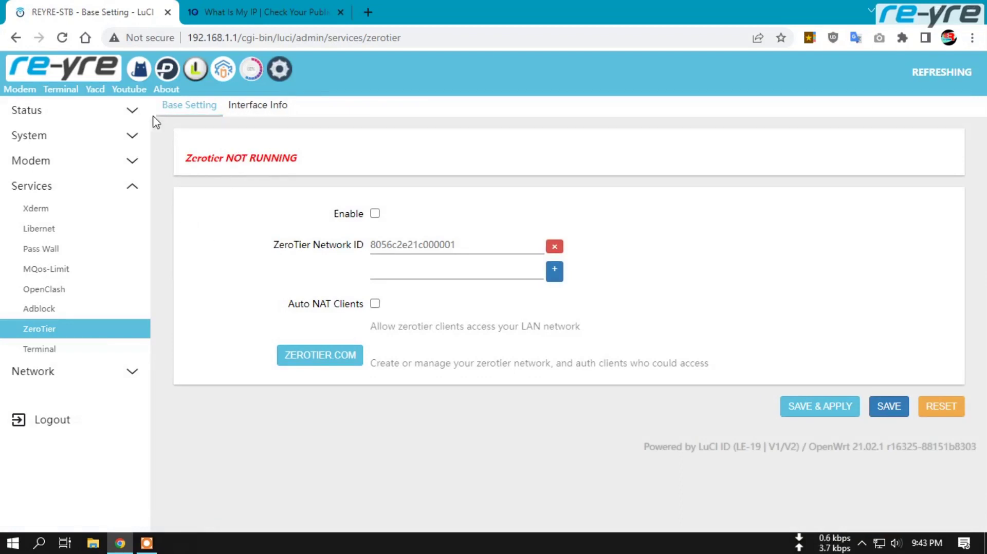
{"action": "left_click", "coordinate": [135, 372]}
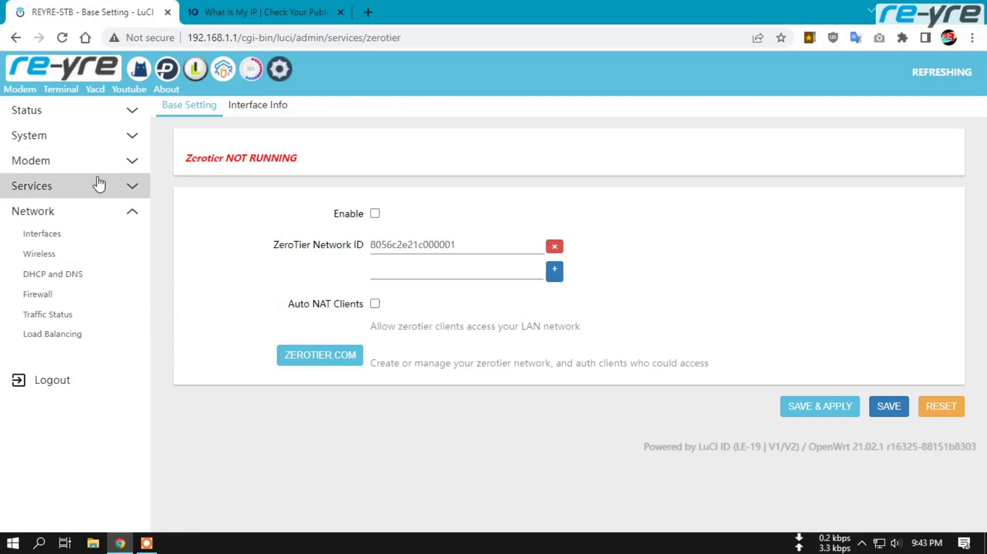
{"action": "left_click", "coordinate": [80, 111]}
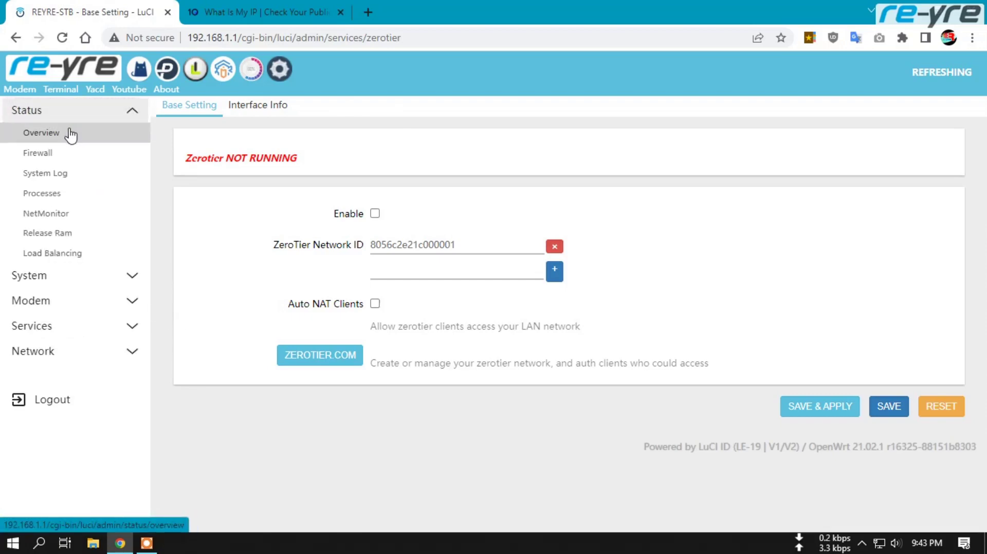
{"action": "left_click", "coordinate": [70, 136]}
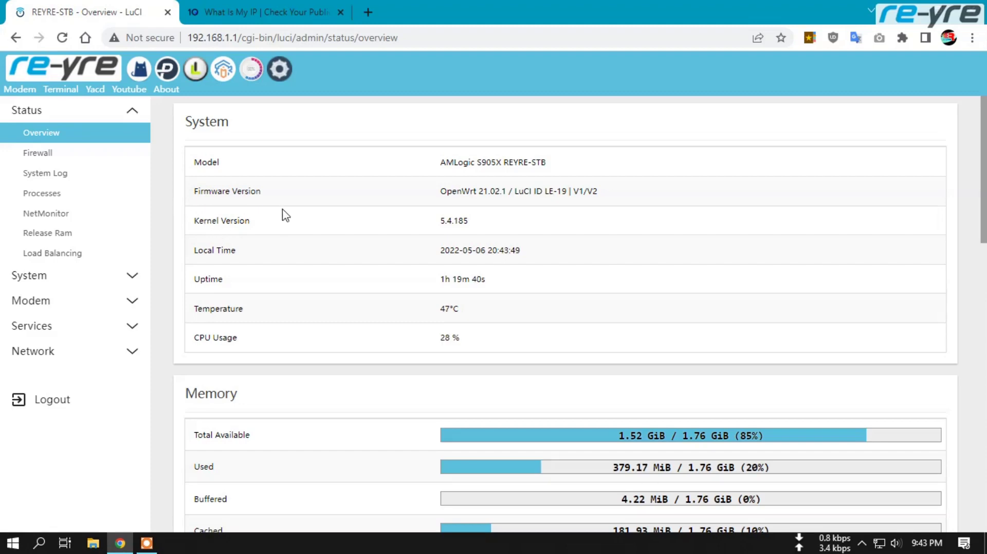
Try the header shortcuts to OpenClash and the network interfaces, and view the list of network devices
{"action": "left_click", "coordinate": [149, 66]}
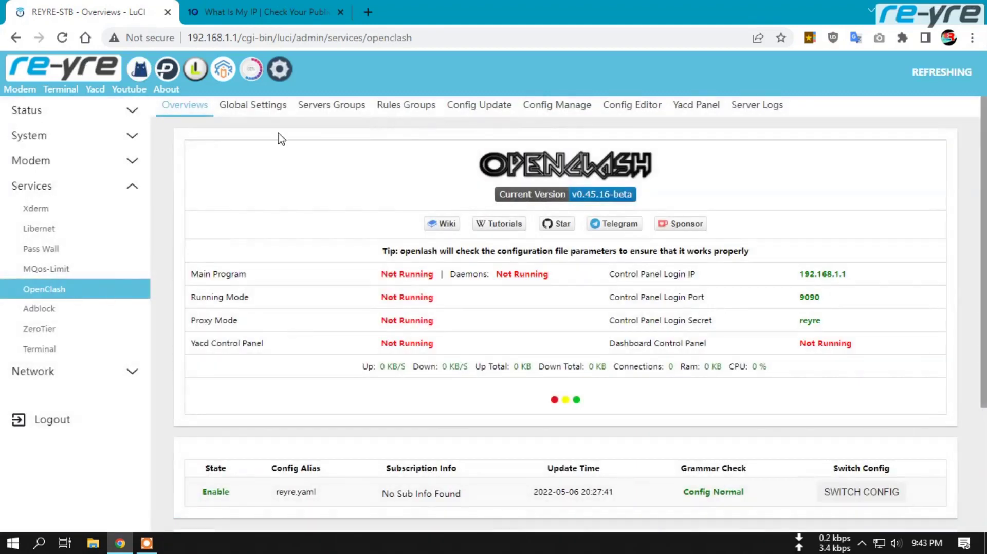
{"action": "left_click", "coordinate": [282, 70]}
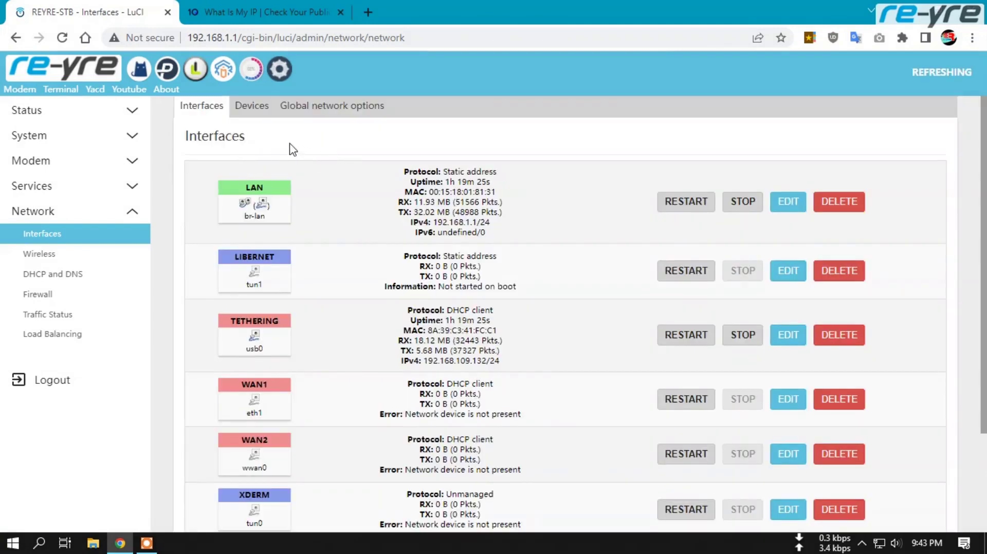
{"action": "left_click", "coordinate": [251, 106]}
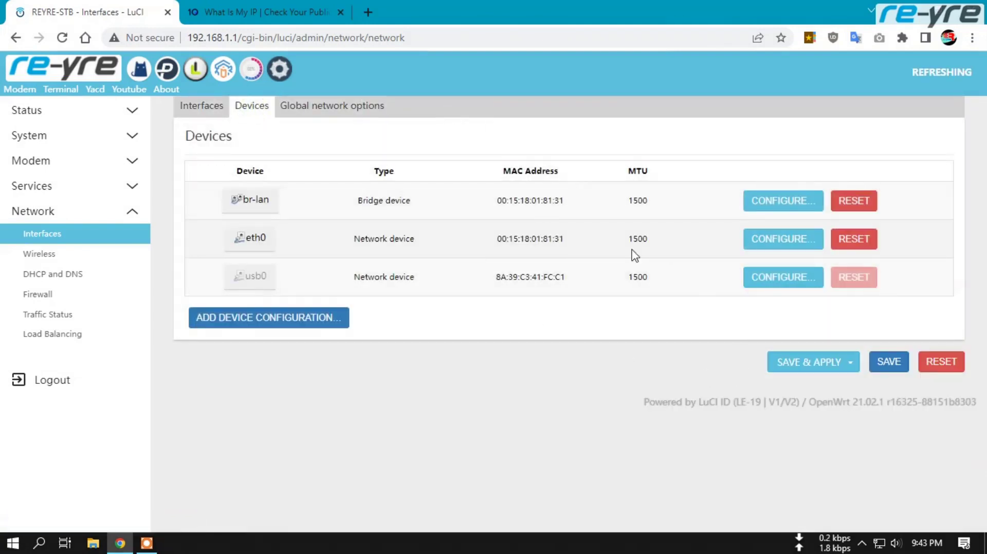
Examine the router's status overview from the firmware version down to the wireless and associated stations sections
{"action": "left_click", "coordinate": [29, 90]}
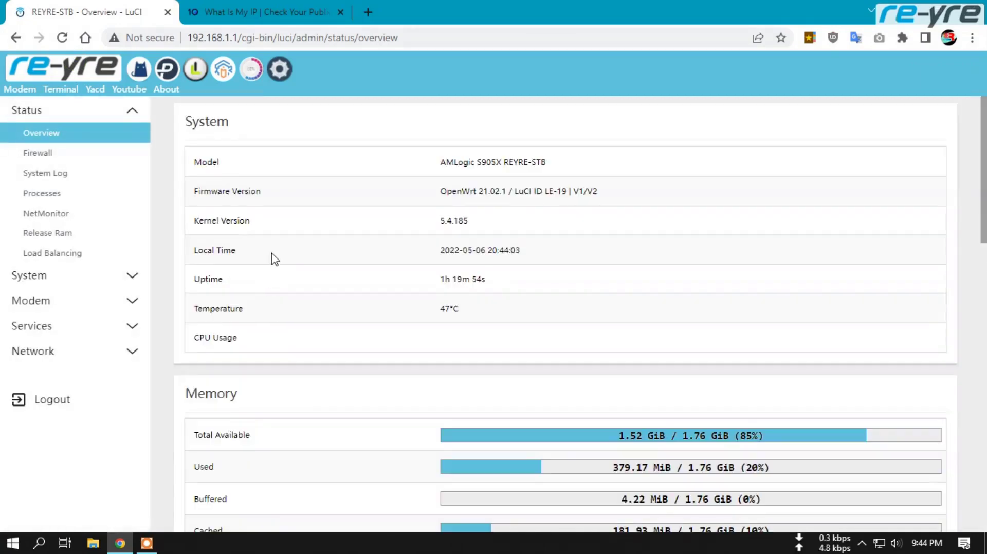
{"action": "scroll", "coordinate": [297, 237], "scroll_direction": "down", "scroll_amount": 20}
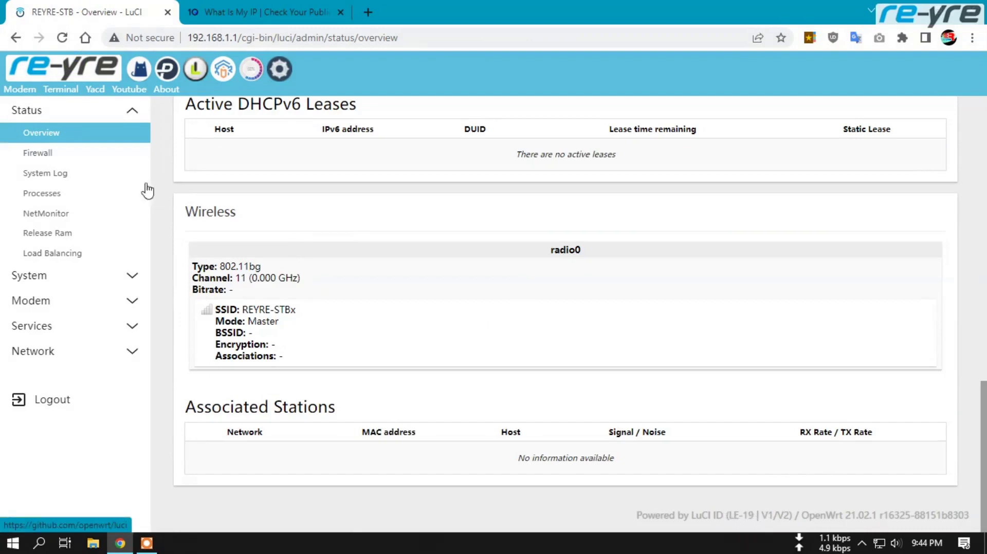
{"action": "left_click", "coordinate": [41, 132]}
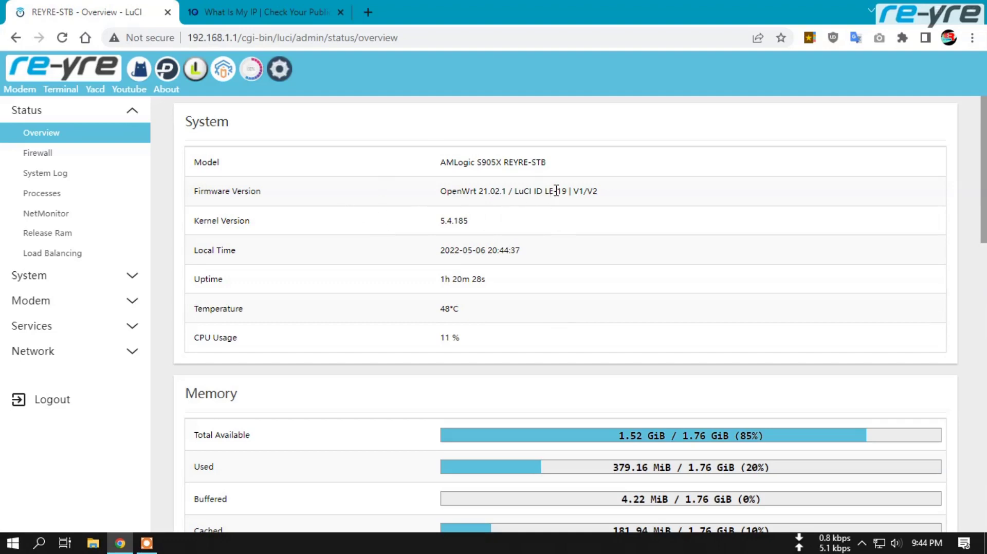
{"action": "mouse_move", "coordinate": [600, 193]}
{"action": "left_mouse_down"}
{"action": "mouse_move", "coordinate": [569, 193]}
{"action": "mouse_move", "coordinate": [611, 193]}
{"action": "left_mouse_up"}
{"action": "left_click", "coordinate": [611, 200]}
{"action": "left_click", "coordinate": [612, 194]}
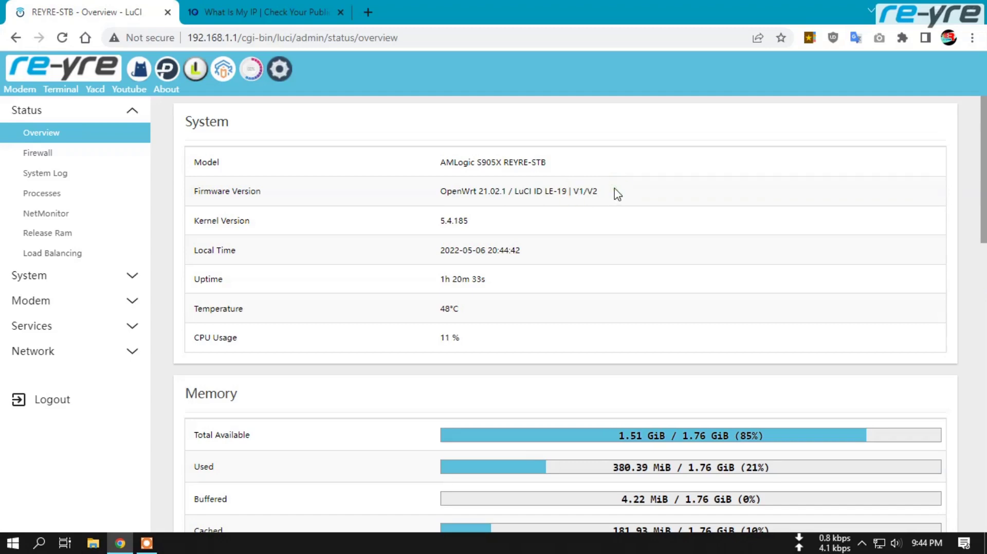